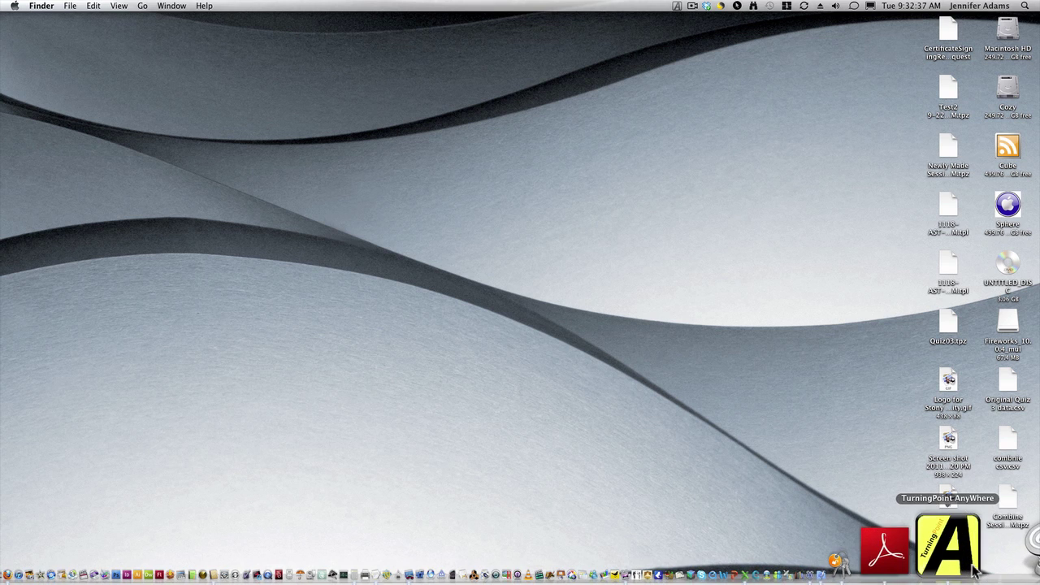
# Launch TurningPoint AnyWhere and continue the prior session Quiz03.tpz from the Desktop folder.
pyautogui.click(947, 488)
pyautogui.click(675, 6)
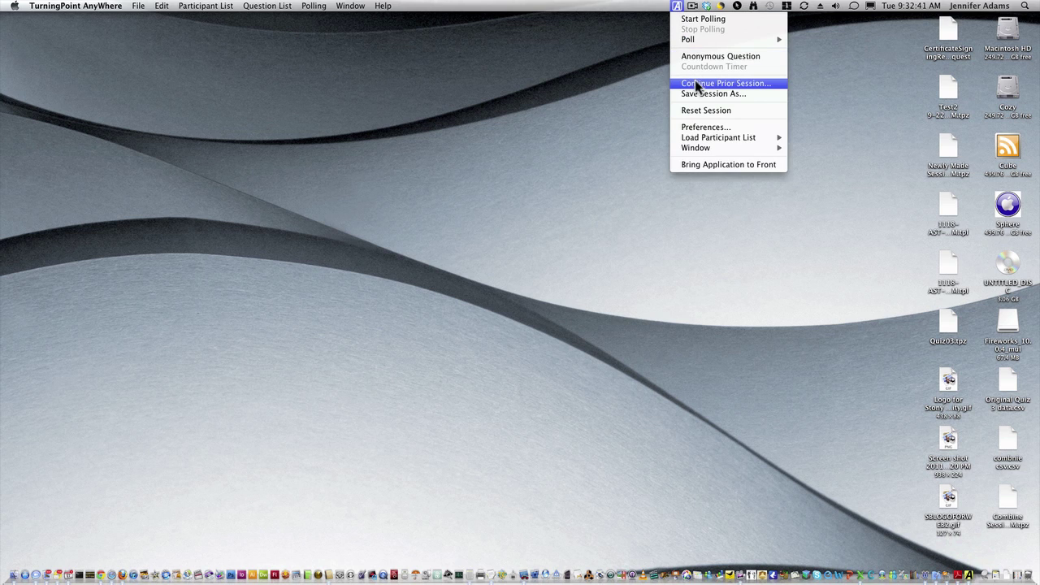
pyautogui.click(747, 83)
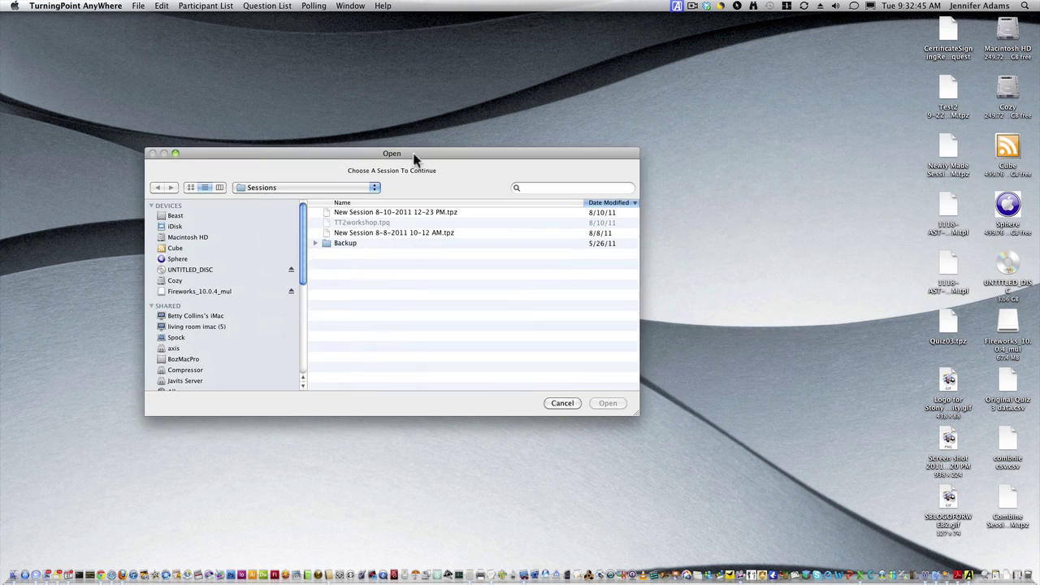
pyautogui.click(257, 188)
pyautogui.click(274, 222)
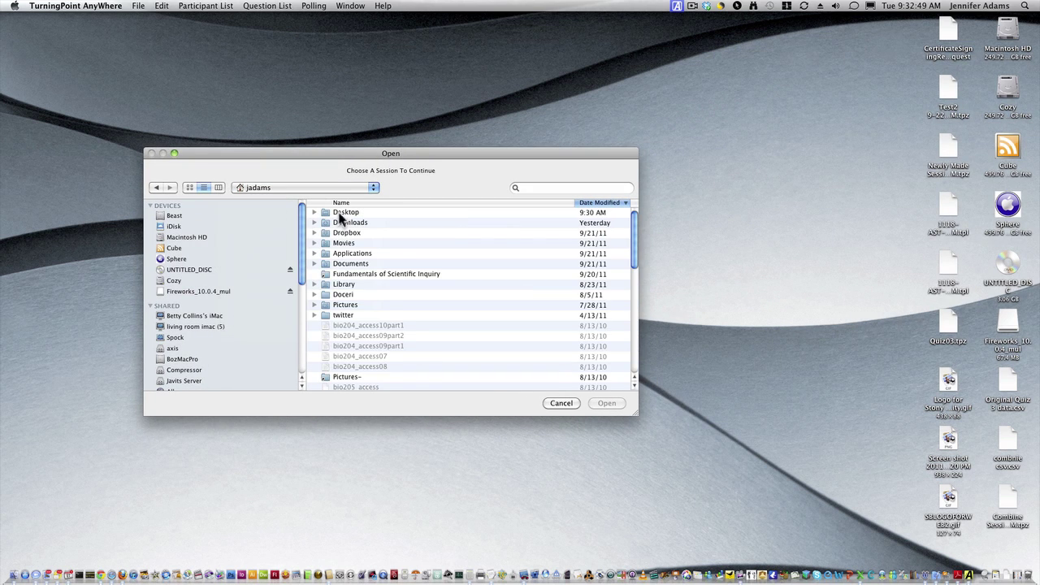
pyautogui.doubleClick(358, 214)
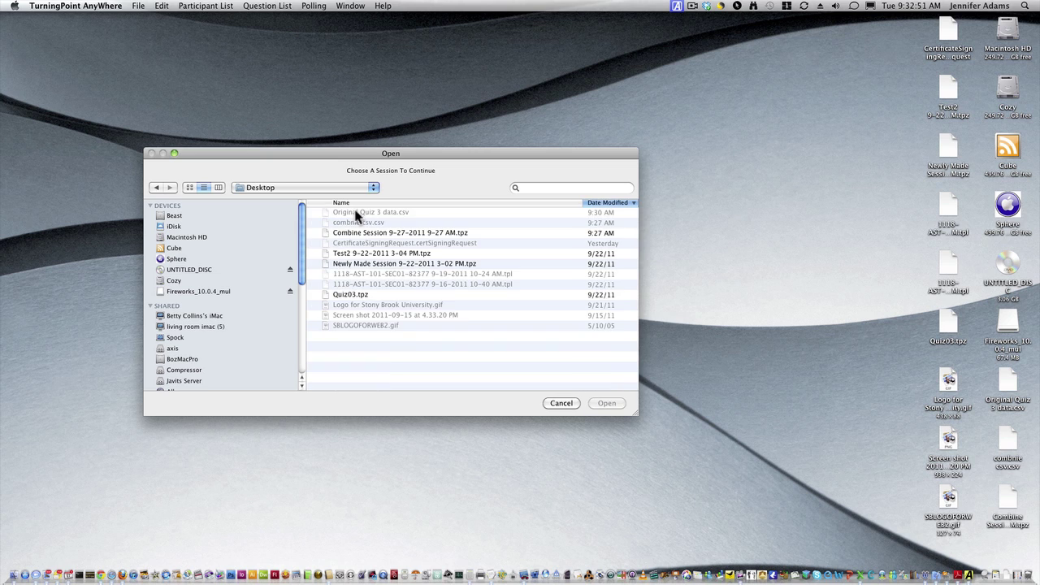
pyautogui.click(356, 295)
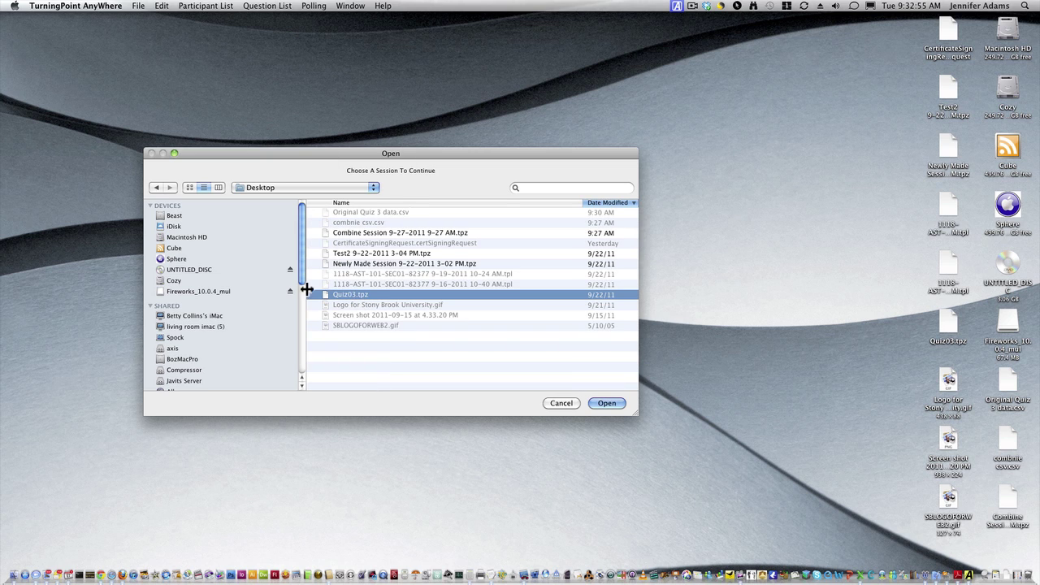
pyautogui.click(601, 403)
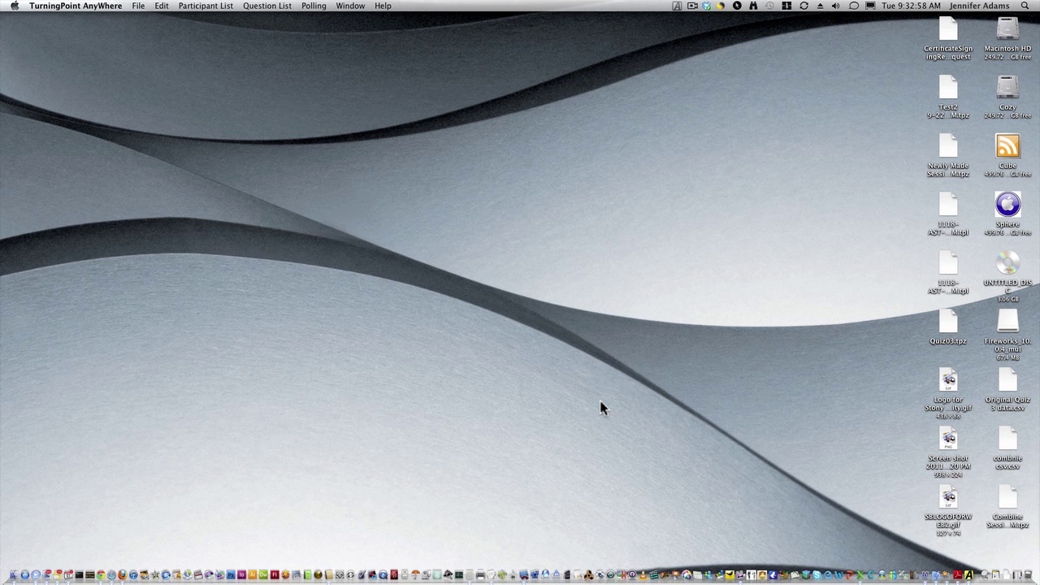
# Open the Individual Results report for the recent session Quiz03 and show all participant fields.
pyautogui.click(680, 7)
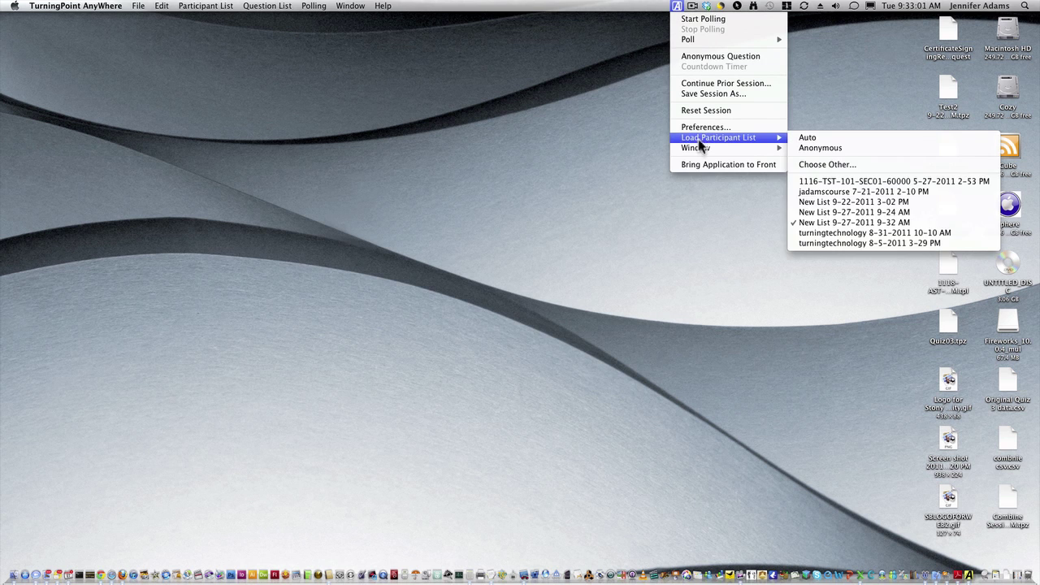
pyautogui.moveTo(700, 149)
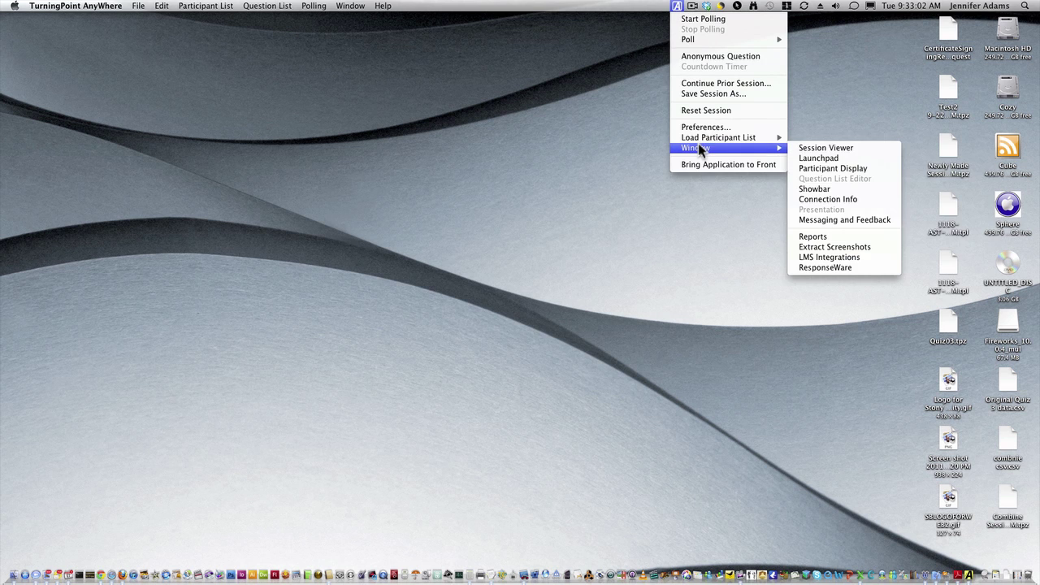
pyautogui.click(822, 236)
pyautogui.click(52, 85)
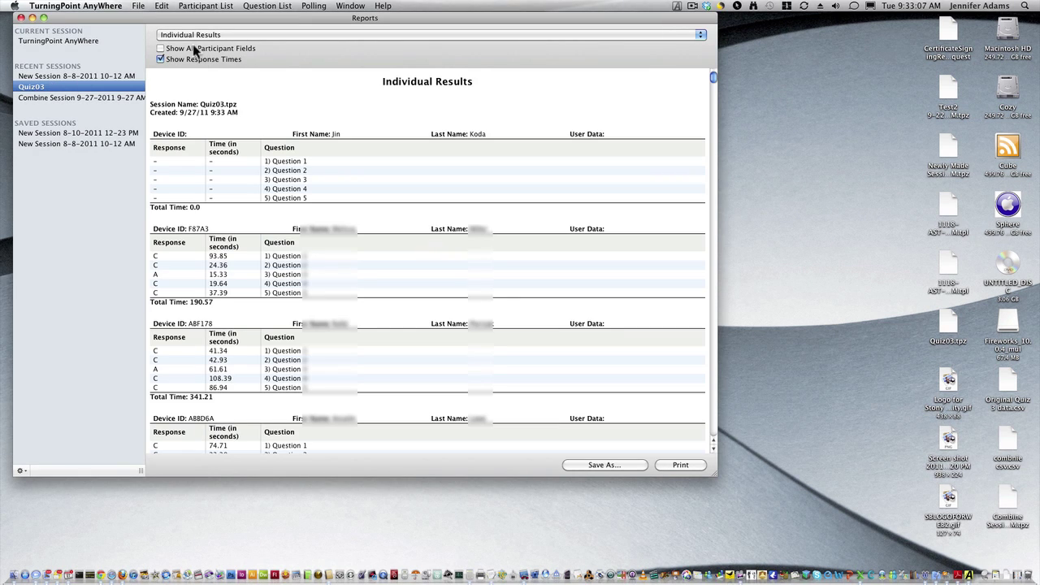
pyautogui.click(161, 49)
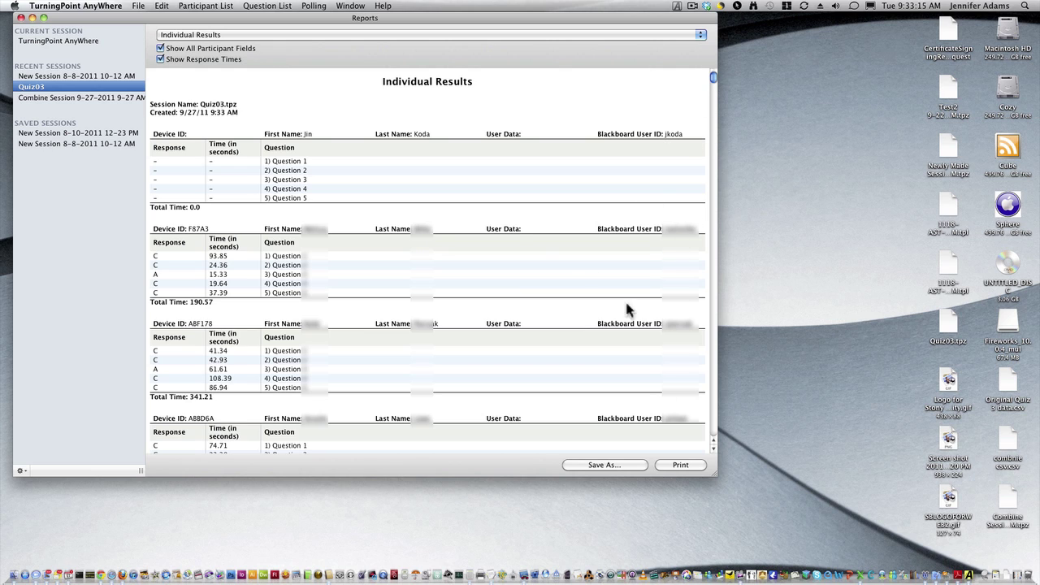
# Save the Individual Results report to the Desktop as a comma-delimited CSV file named Original Session Quiz 3.
pyautogui.click(610, 466)
pyautogui.click(376, 199)
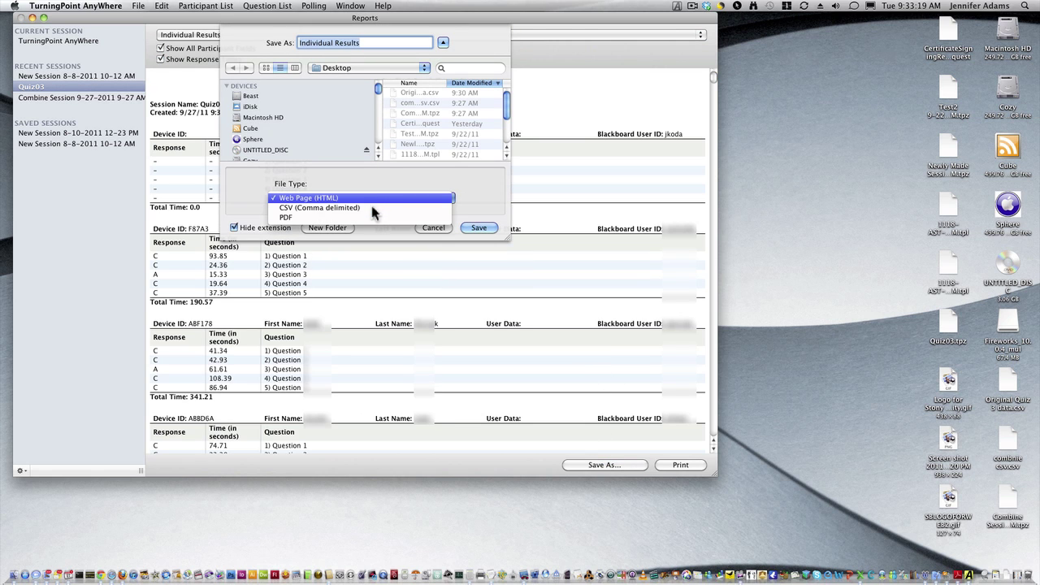
pyautogui.click(372, 207)
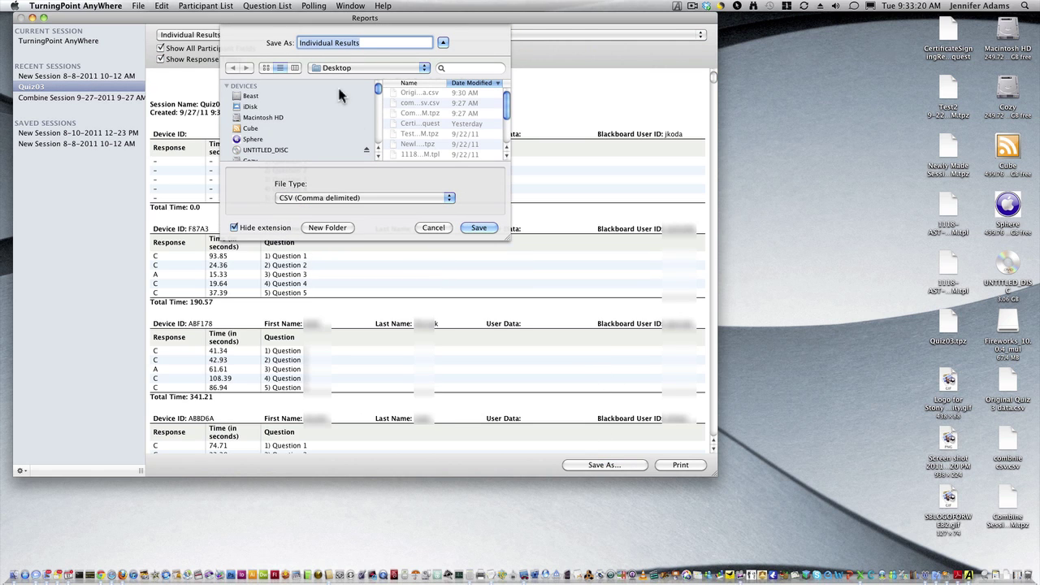
pyautogui.tripleClick(365, 43)
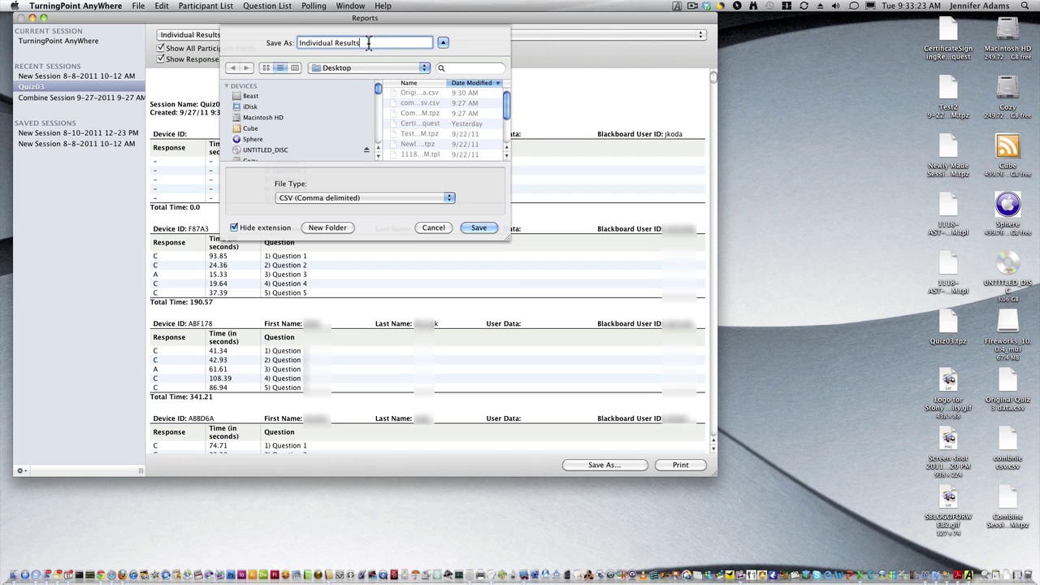
pyautogui.write('Original Session Quiz 3')
pyautogui.click(480, 228)
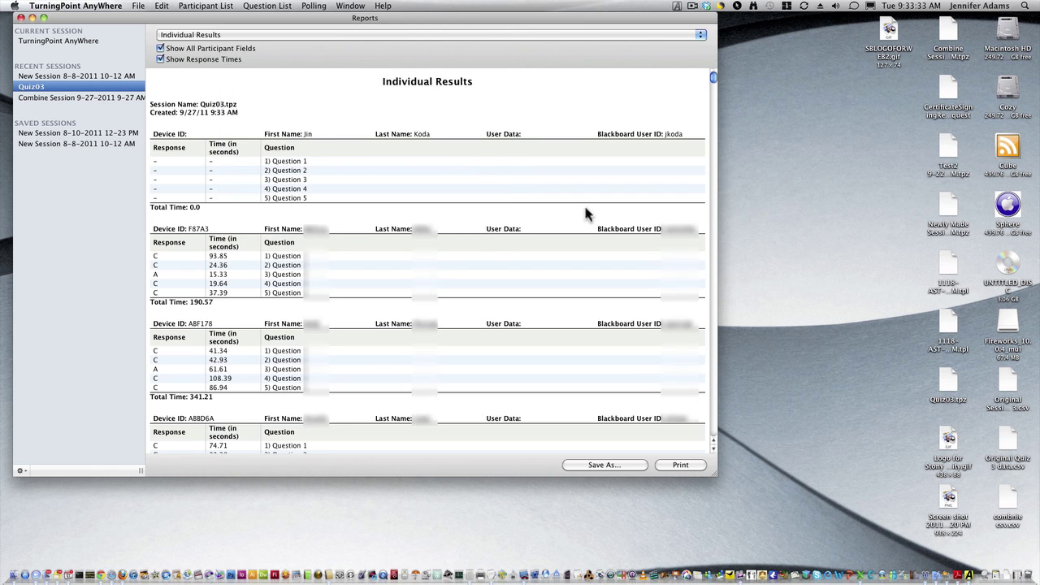
# Open Original Session Quiz 3.csv from the desktop in Excel and examine the response rows without participant names, from row 125 down.
pyautogui.click(825, 195)
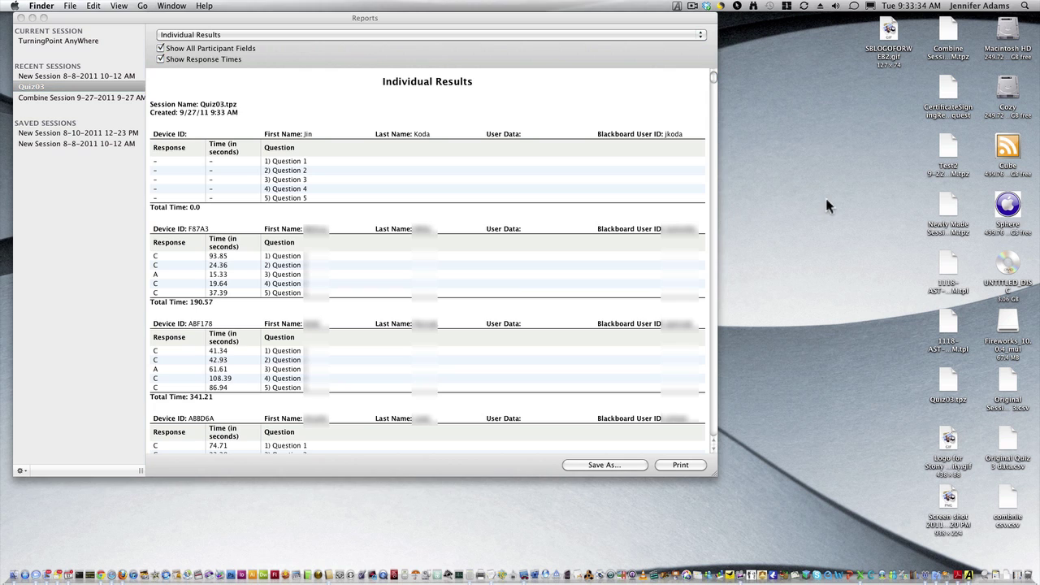
pyautogui.doubleClick(1008, 388)
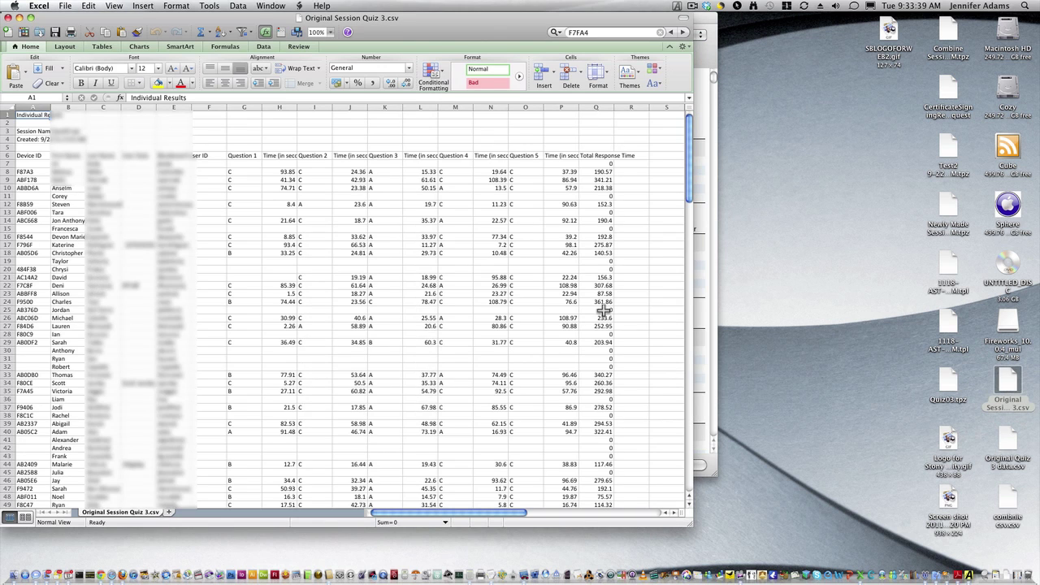
pyautogui.moveTo(689, 130); pyautogui.dragTo(689, 348)
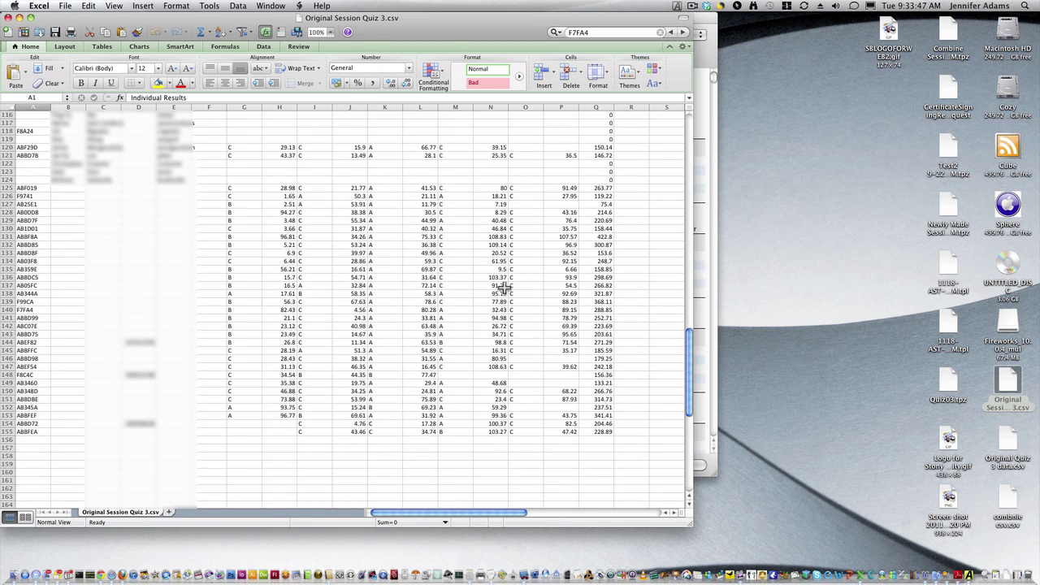
pyautogui.moveTo(36, 188); pyautogui.dragTo(394, 441)
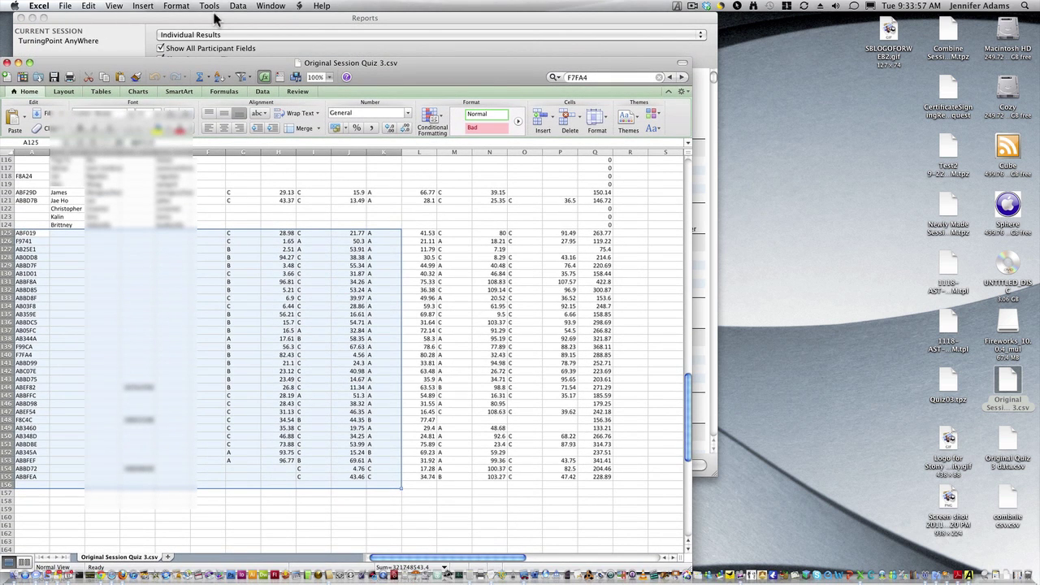
pyautogui.click(218, 25)
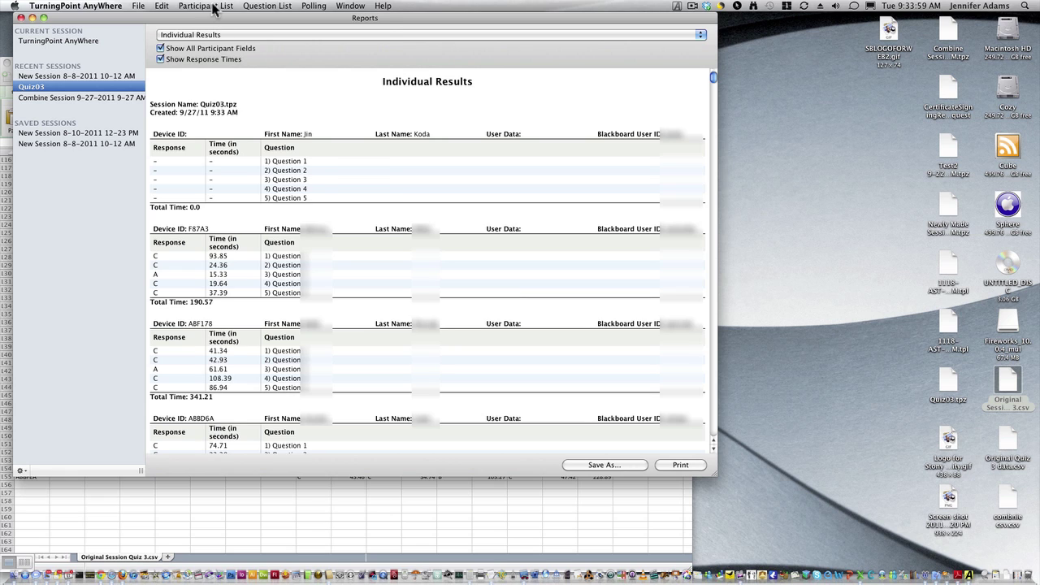
pyautogui.click(213, 6)
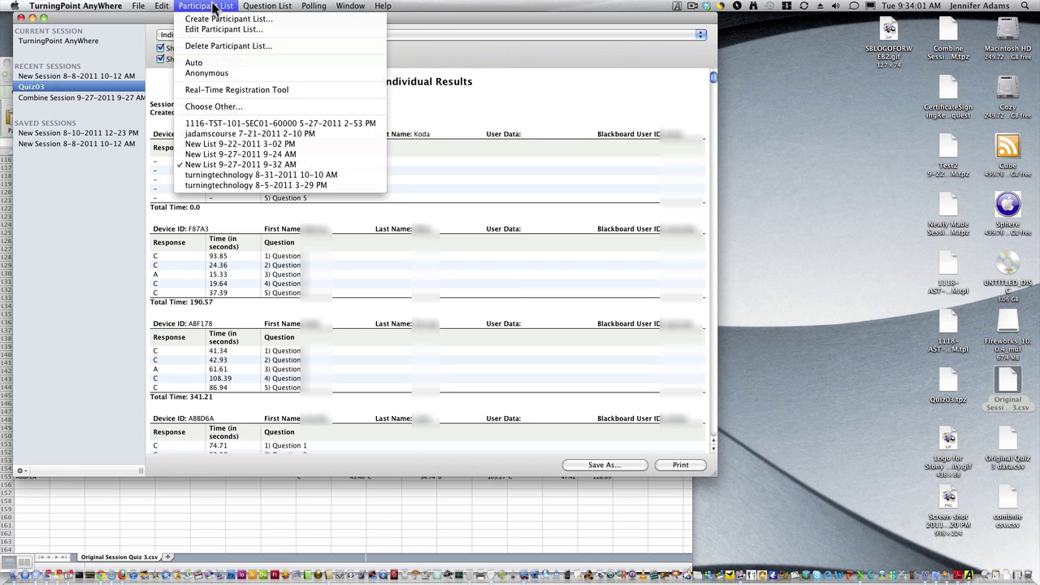
pyautogui.click(214, 107)
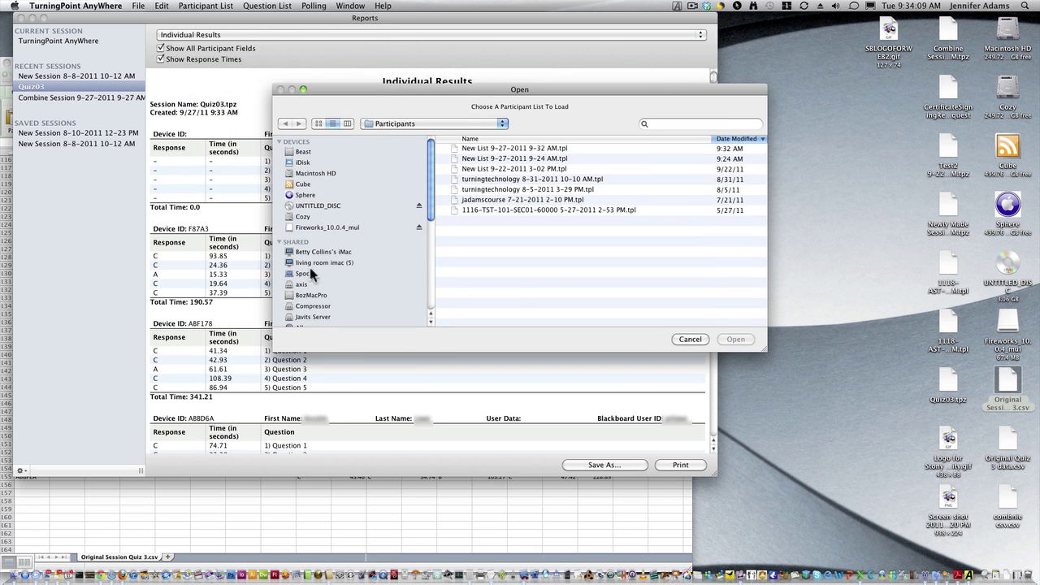
pyautogui.click(422, 124)
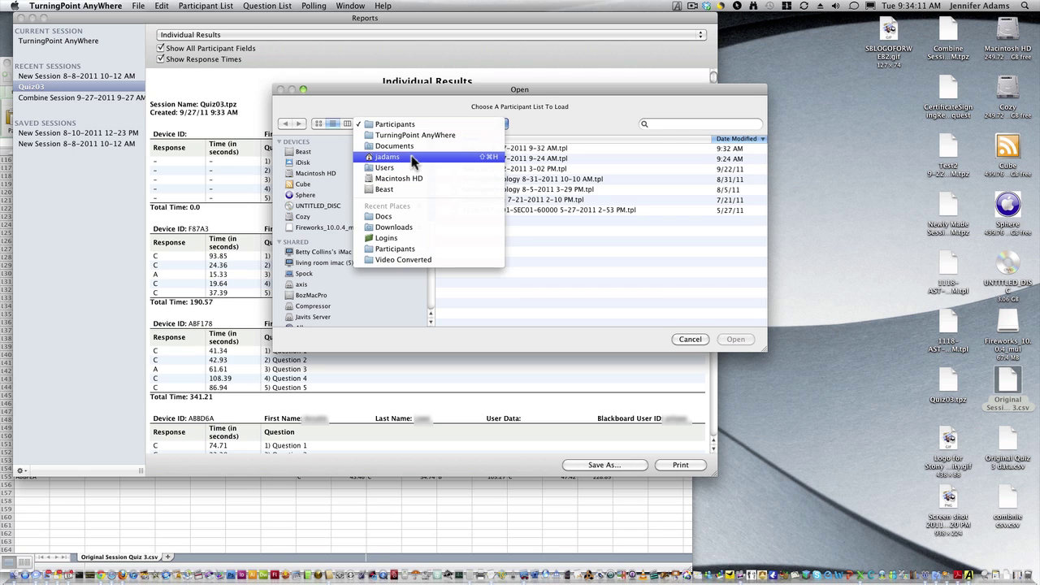
pyautogui.click(411, 156)
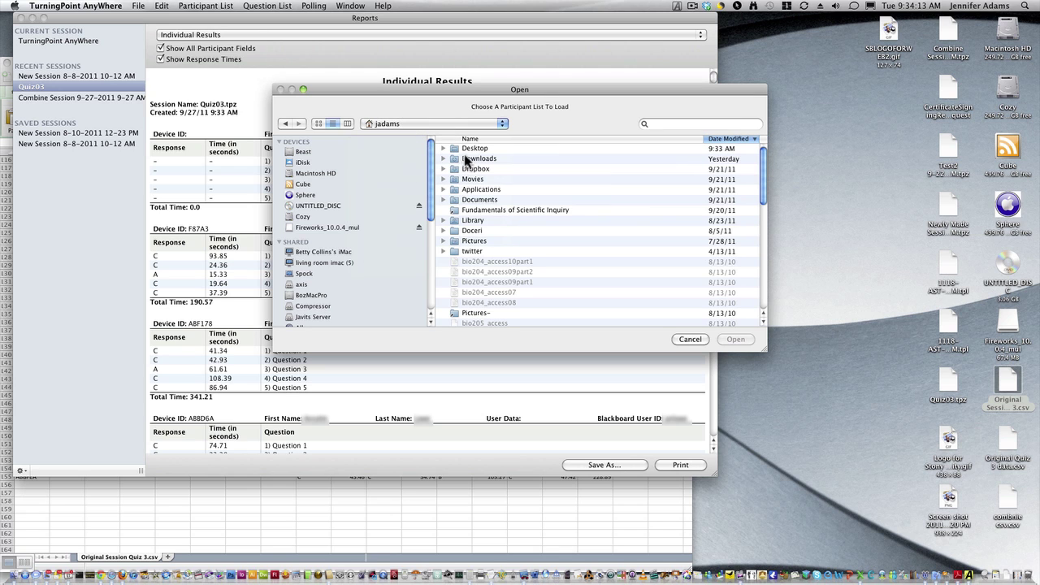
pyautogui.doubleClick(466, 147)
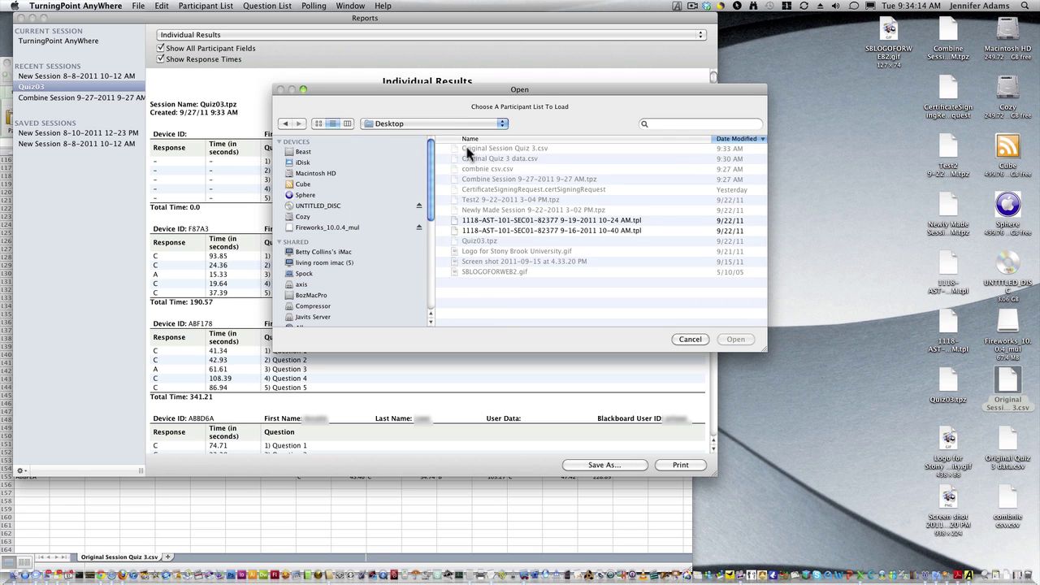
pyautogui.click(539, 220)
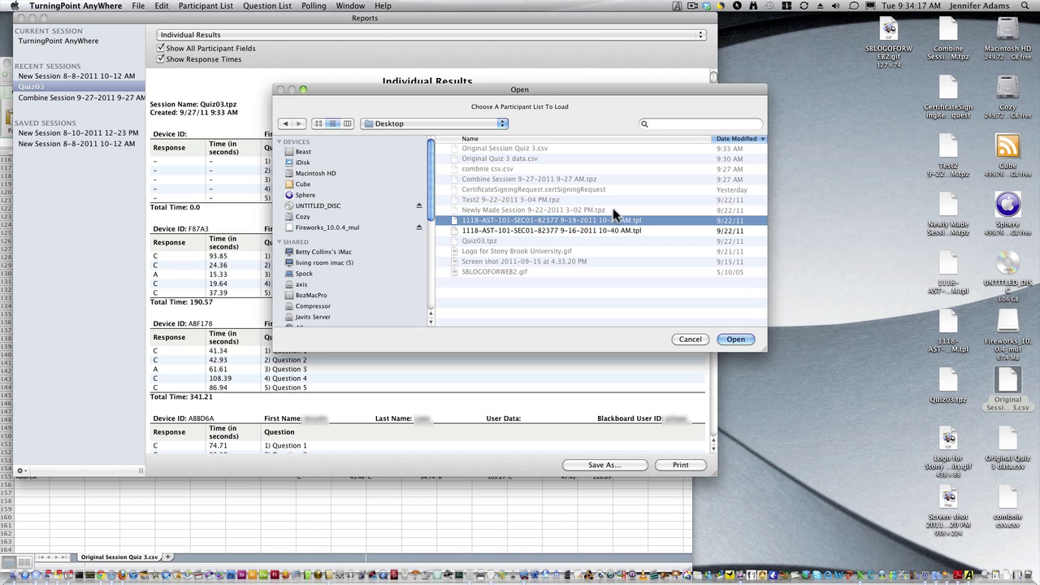
pyautogui.click(736, 340)
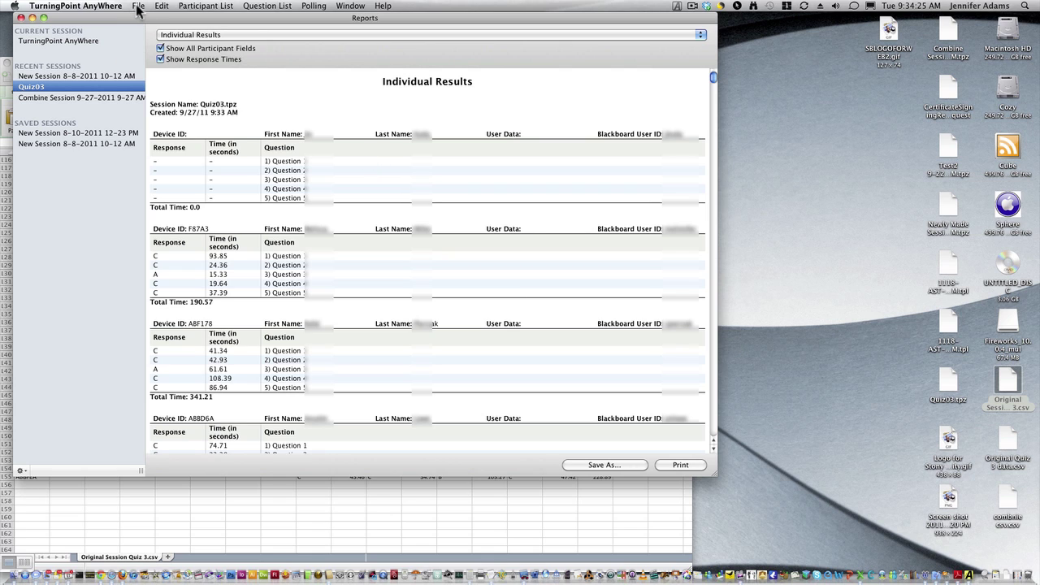
pyautogui.click(195, 6)
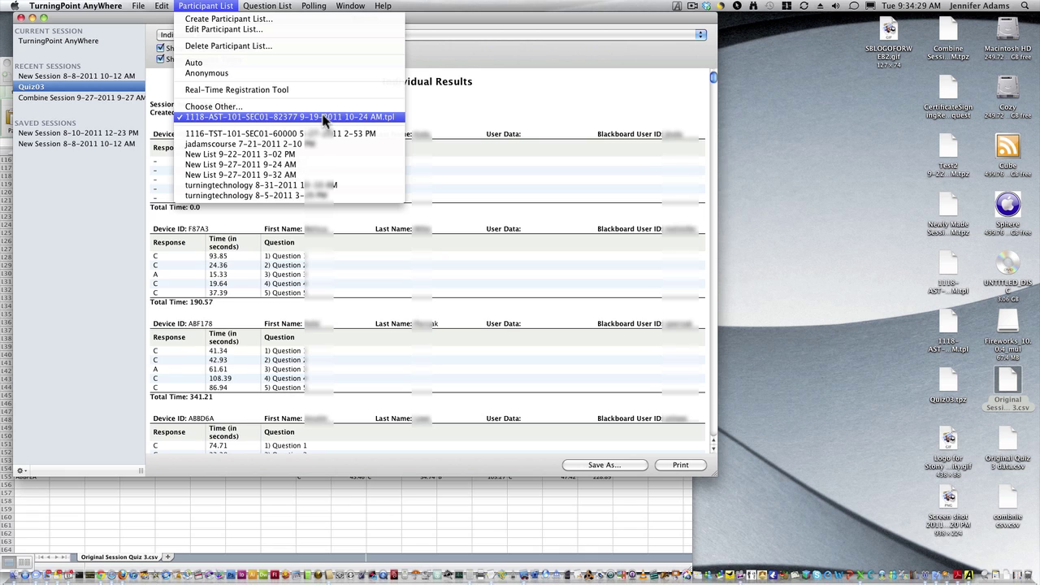
pyautogui.click(207, 6)
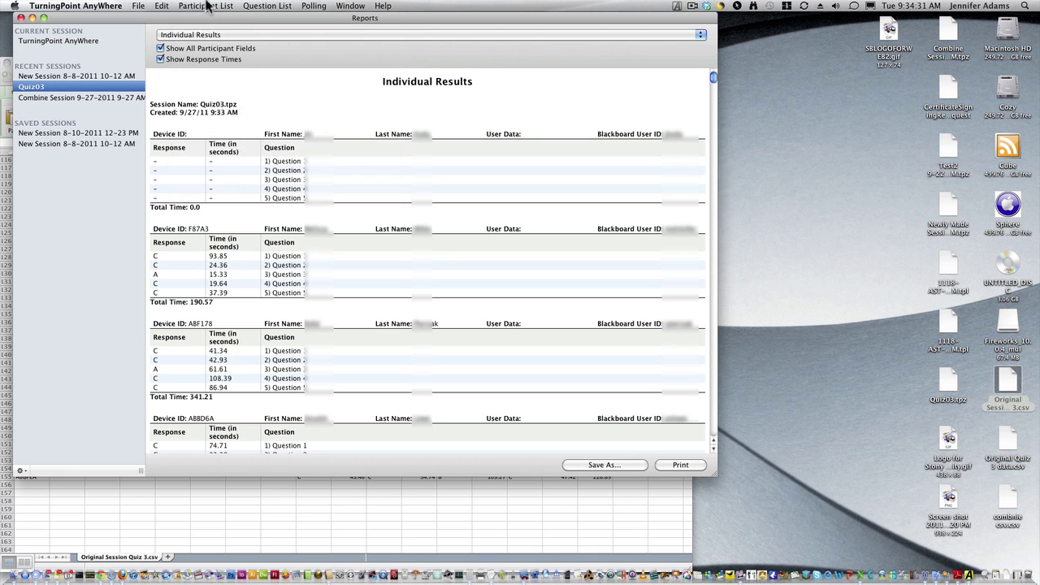
# Save the current session to the Desktop under the name Combined Session.
pyautogui.click(142, 6)
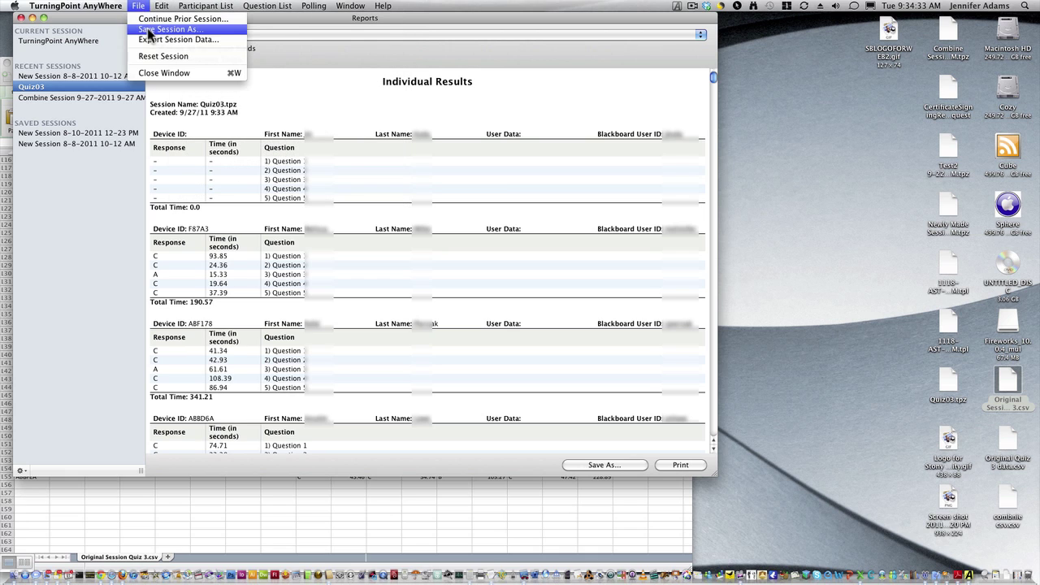
pyautogui.click(150, 33)
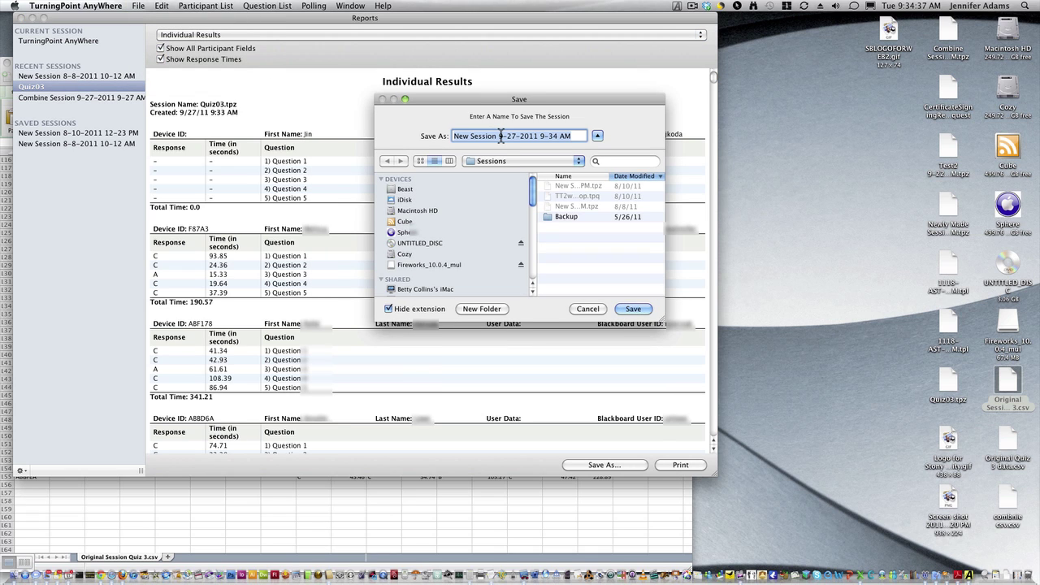
pyautogui.write('Comb')
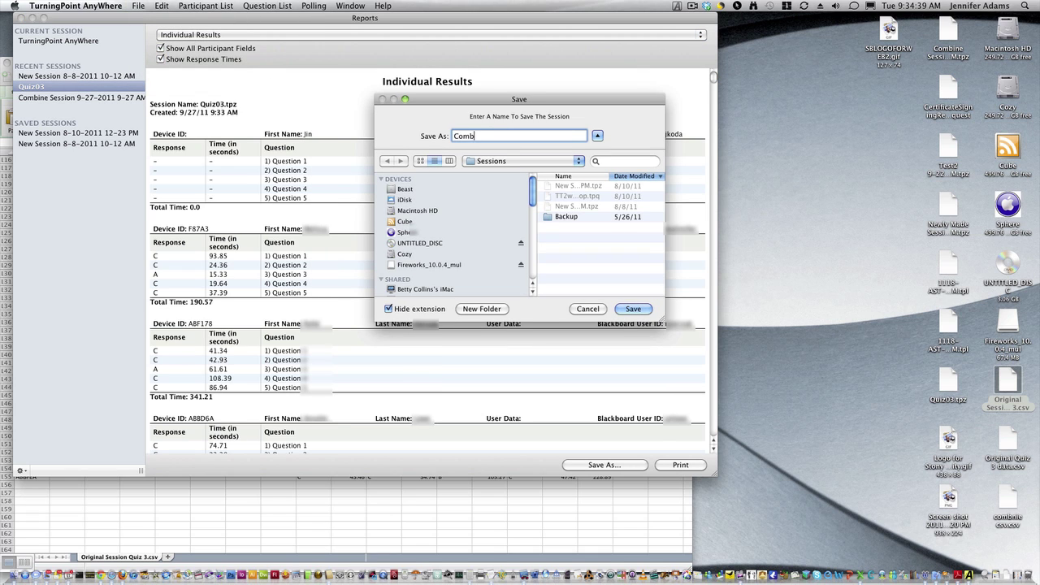
pyautogui.write('ined Session')
pyautogui.click(520, 162)
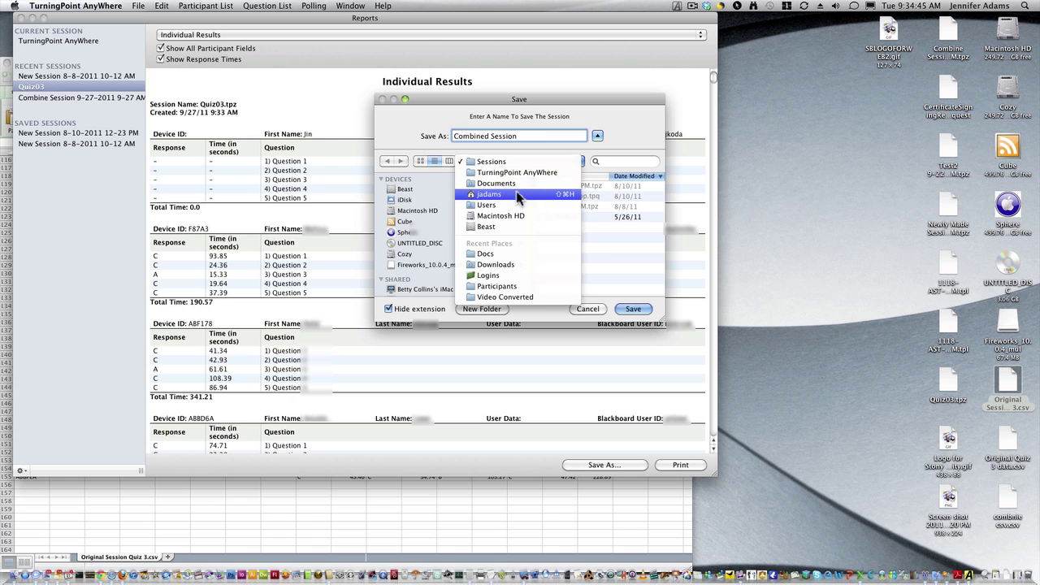
pyautogui.click(516, 193)
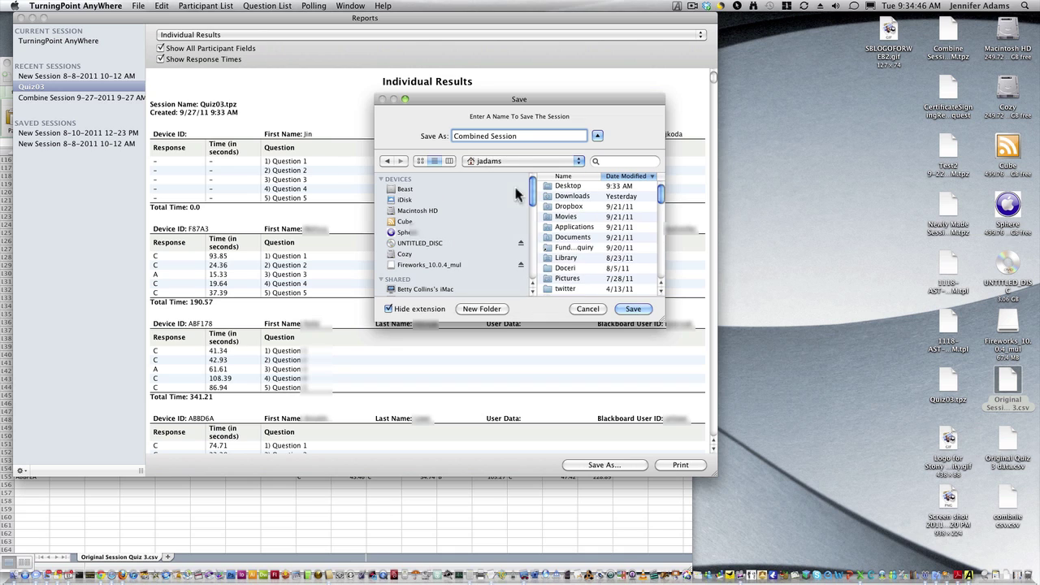
pyautogui.doubleClick(586, 185)
pyautogui.click(632, 309)
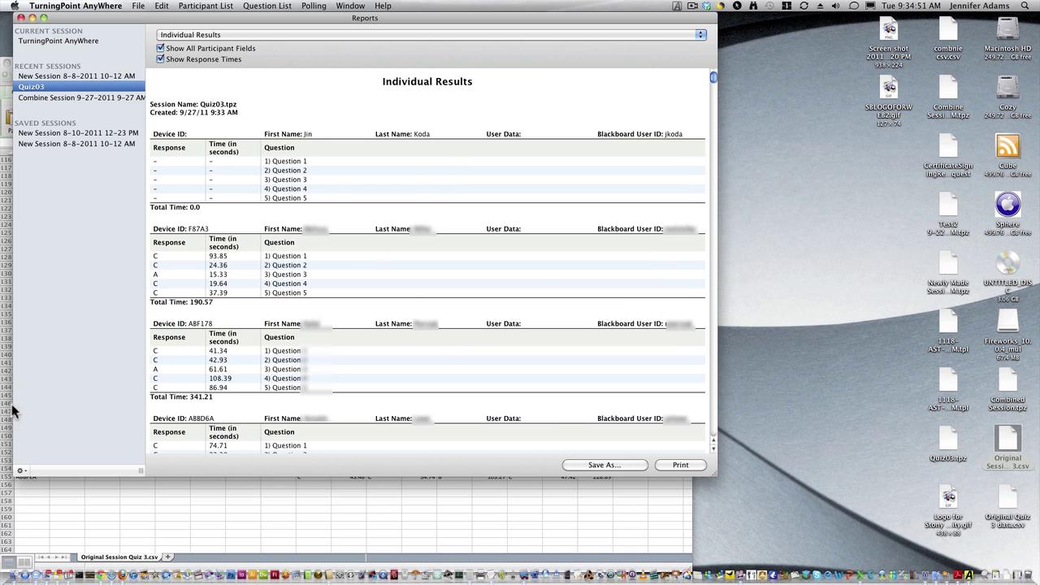
# Import the session file Combined Session.tpz from the Desktop into the reports so its Individual Results can be viewed.
pyautogui.click(20, 471)
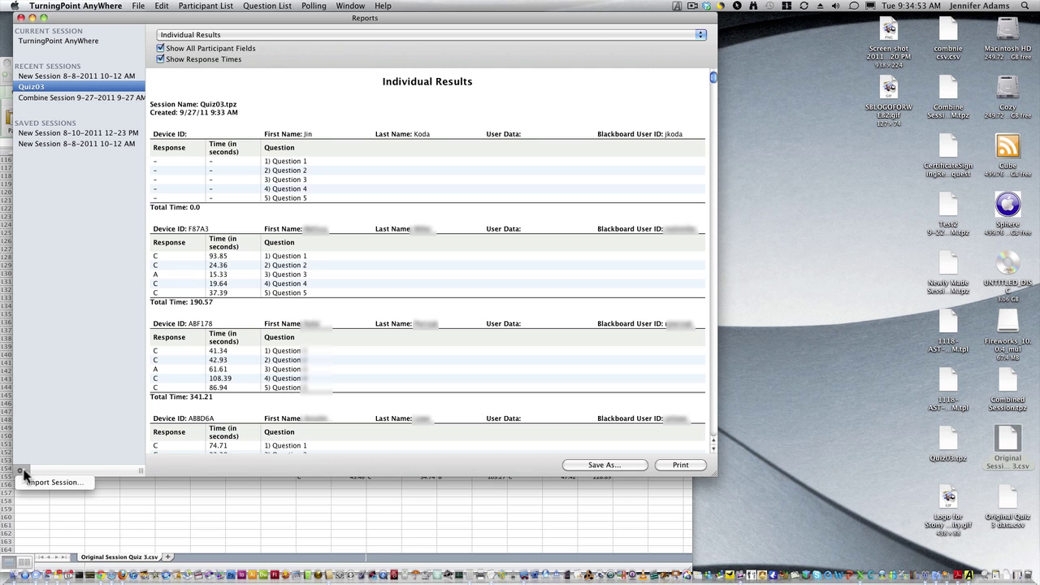
pyautogui.click(34, 483)
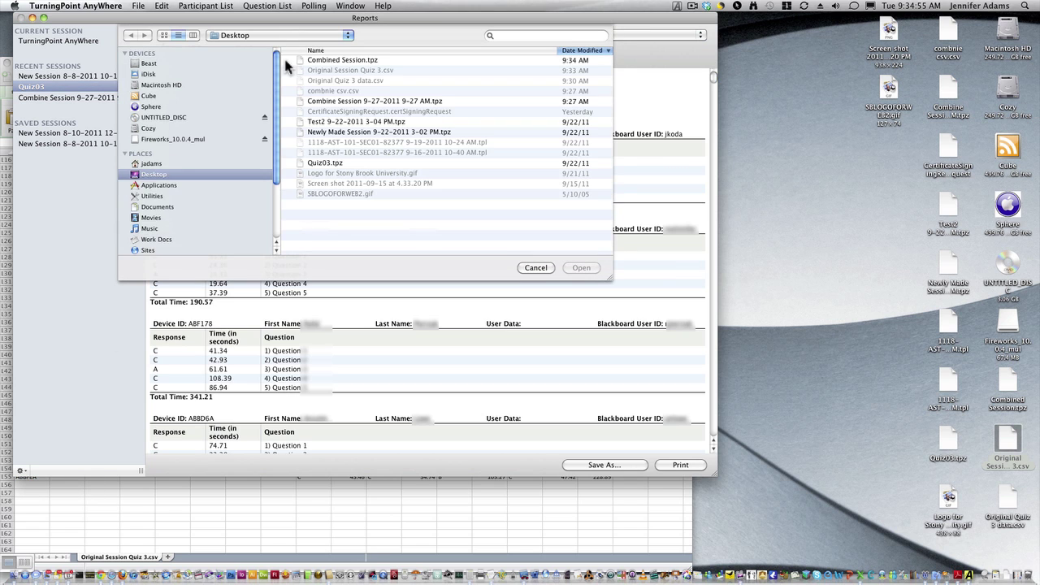
pyautogui.click(340, 59)
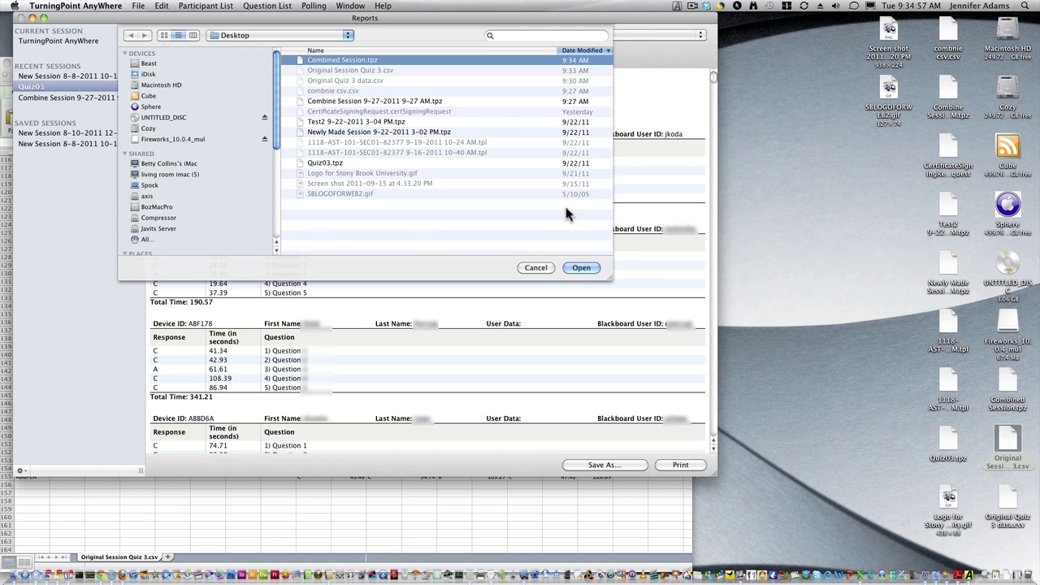
pyautogui.click(585, 268)
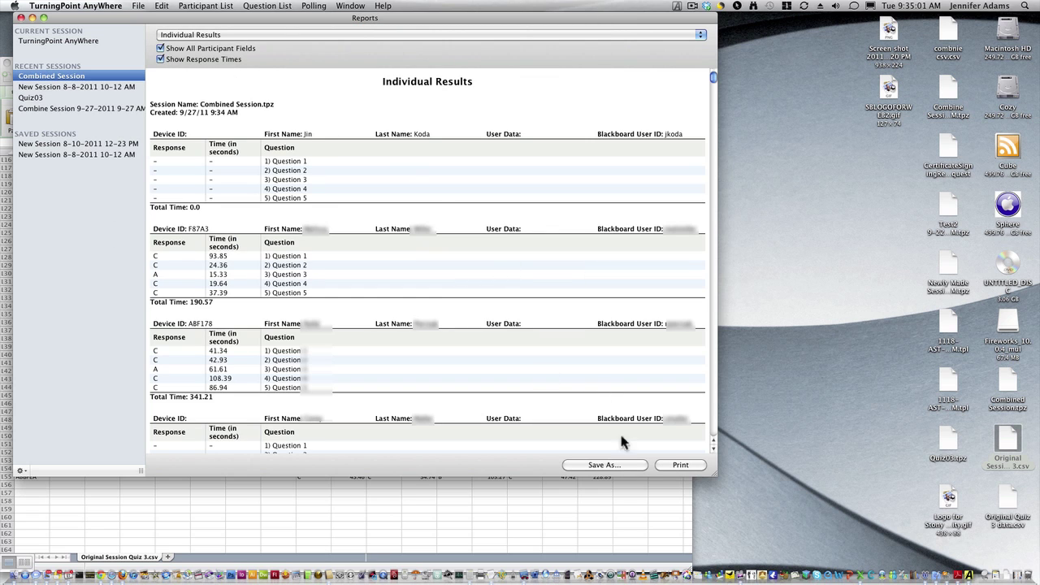
# Save the Combined Session's Individual Results report to the Desktop as a comma-delimited CSV file named Combined Data.
pyautogui.click(621, 469)
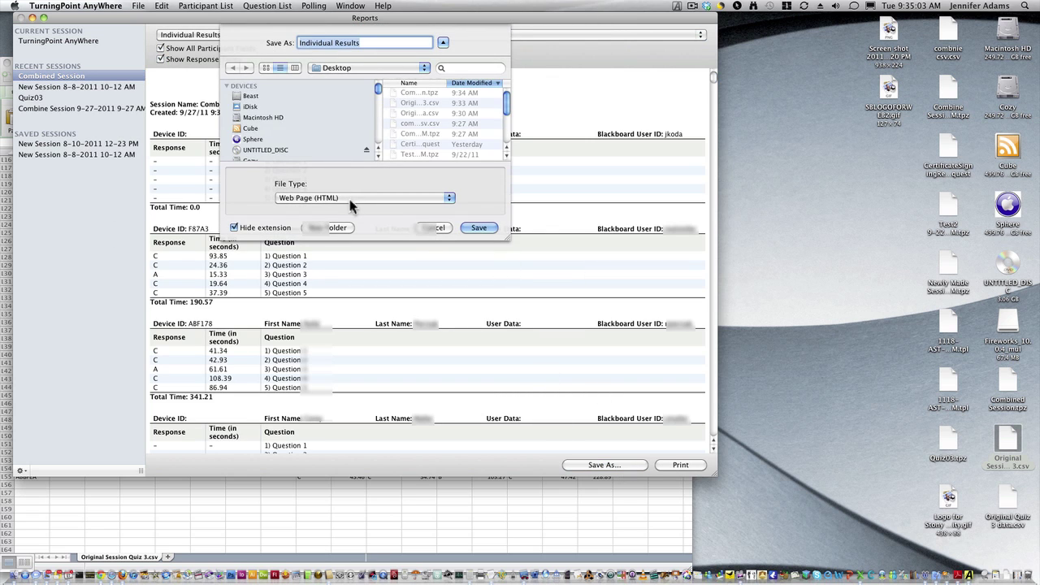
pyautogui.click(353, 205)
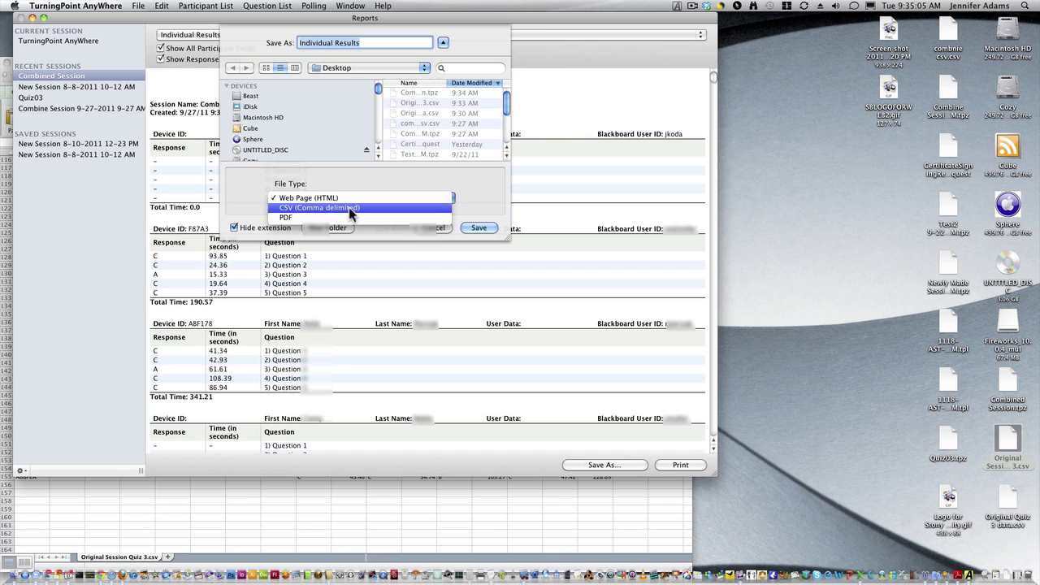
pyautogui.click(348, 208)
pyautogui.moveTo(360, 42); pyautogui.dragTo(276, 42)
pyautogui.write('Combi')
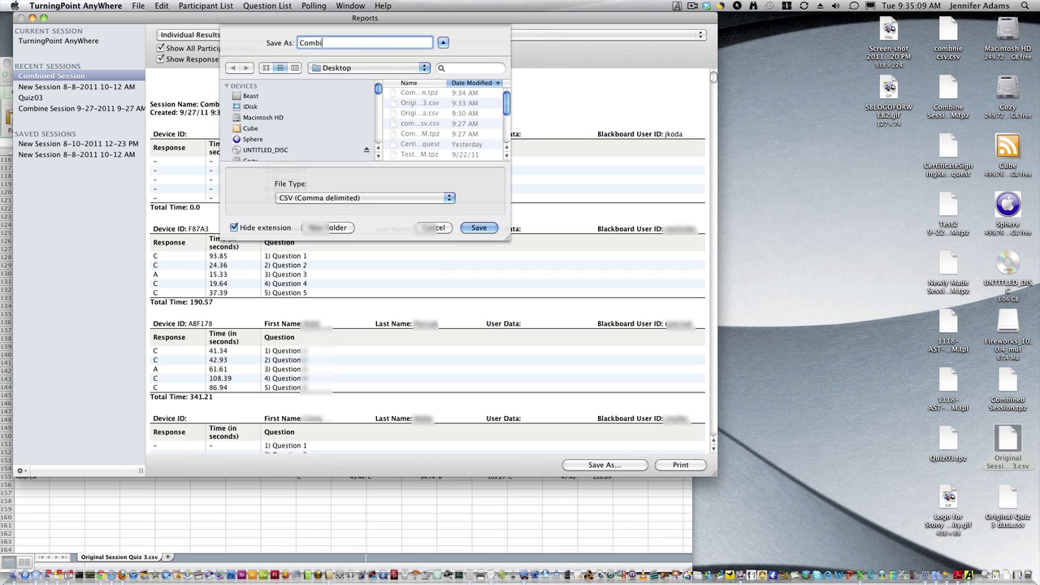
pyautogui.write('ned Data')
pyautogui.click(485, 229)
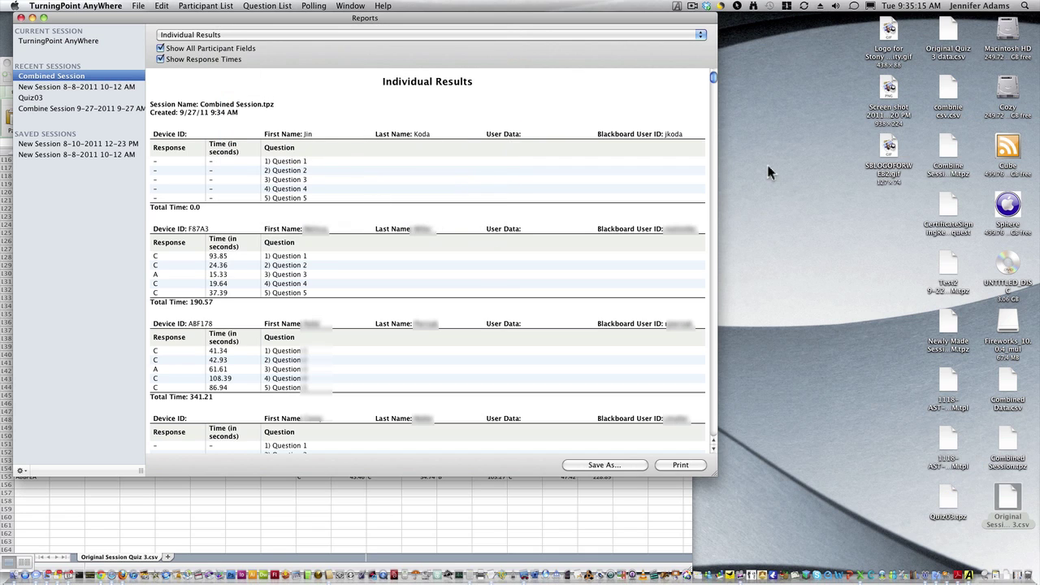
# Open Combined Data.csv from the desktop in Excel beside the original report and examine the rows without participant names, from row 124 to 128.
pyautogui.doubleClick(1010, 387)
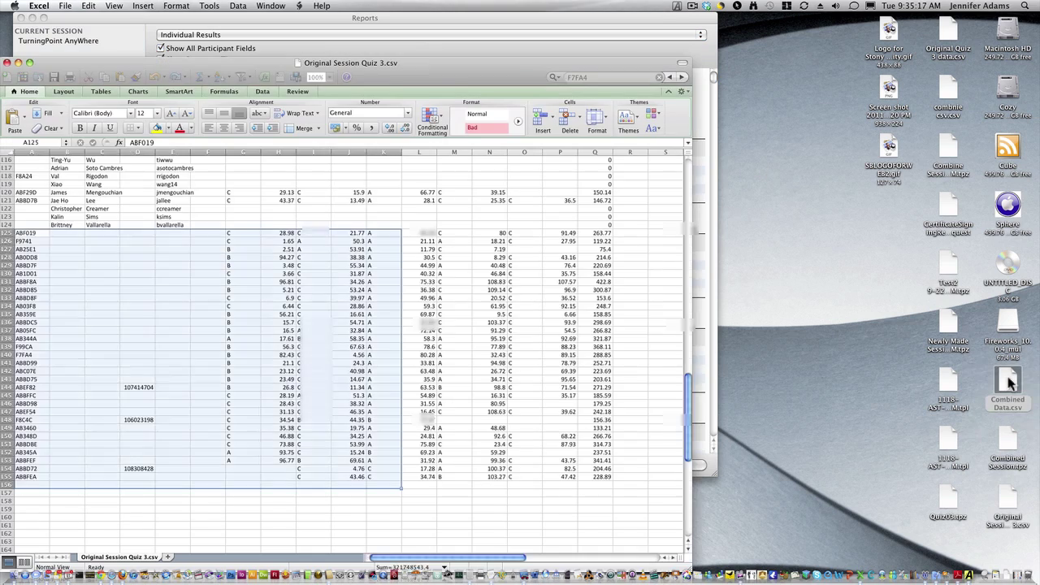
pyautogui.moveTo(151, 15); pyautogui.dragTo(420, 16)
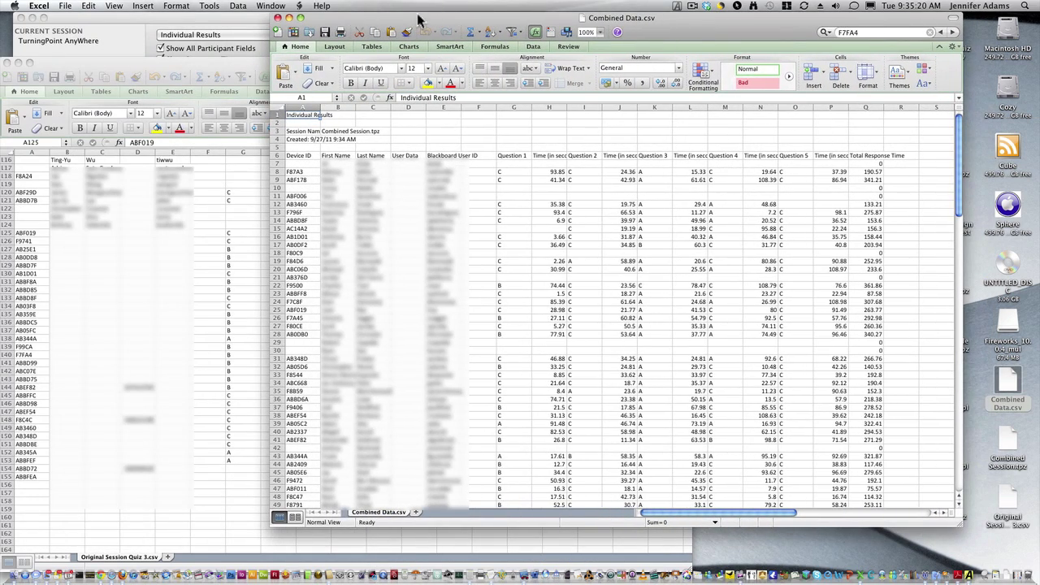
pyautogui.click(959, 134)
pyautogui.moveTo(959, 134); pyautogui.dragTo(961, 362)
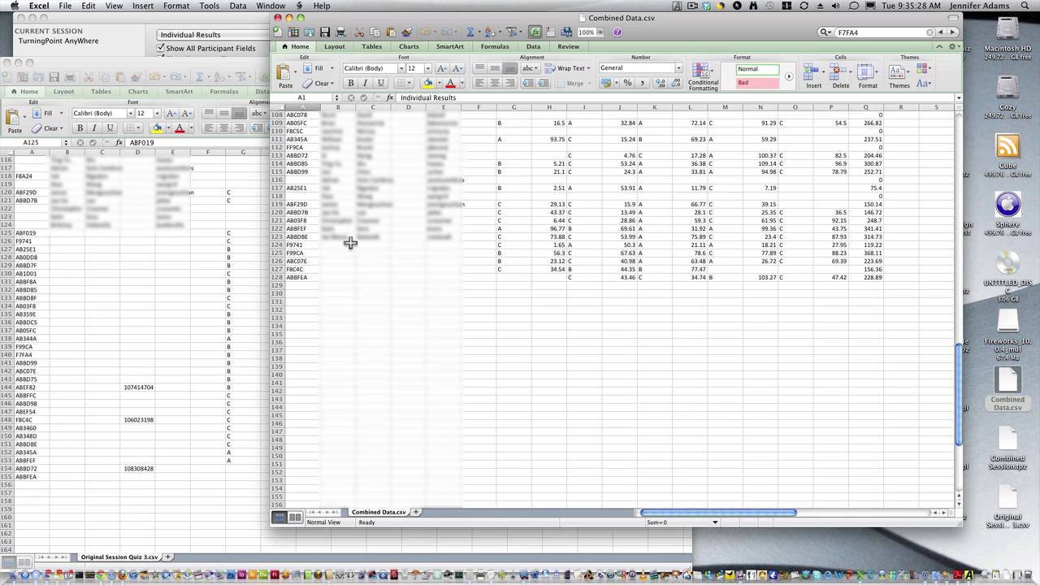
pyautogui.click(301, 244)
pyautogui.moveTo(301, 244); pyautogui.dragTo(882, 279)
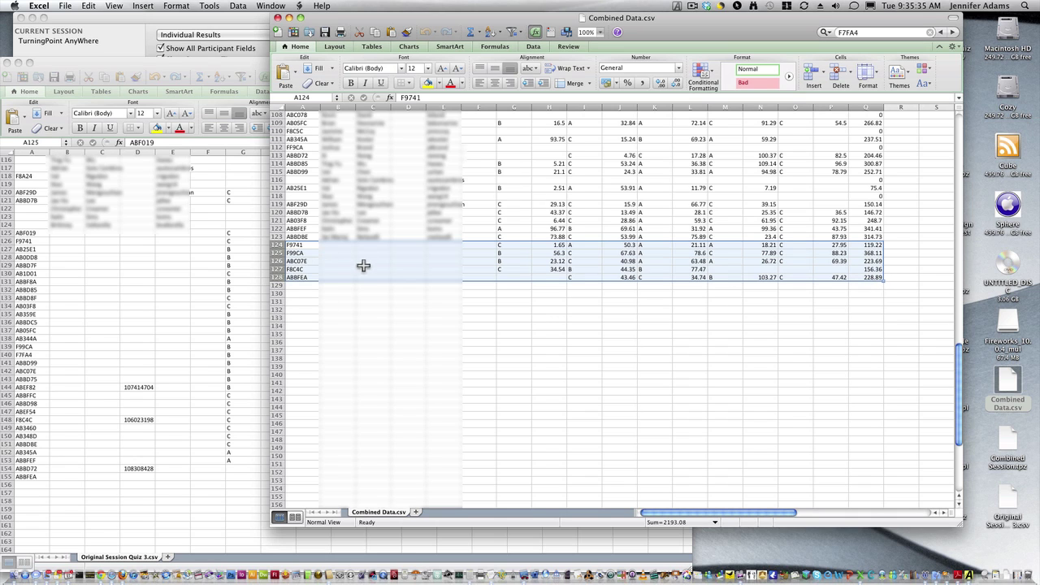